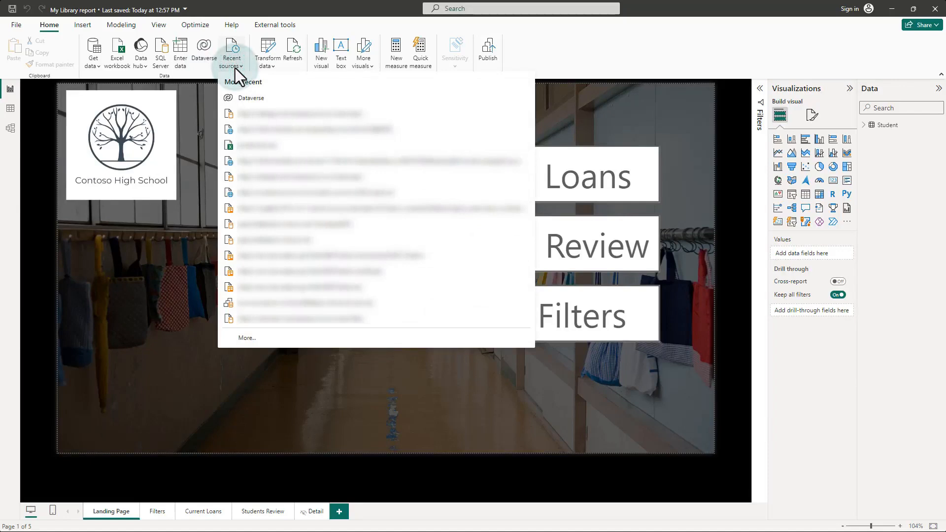
- Connect to the recent Dataverse source and bring the trial environment's pu_loans table in for transformation using Import mode
click(261, 99)
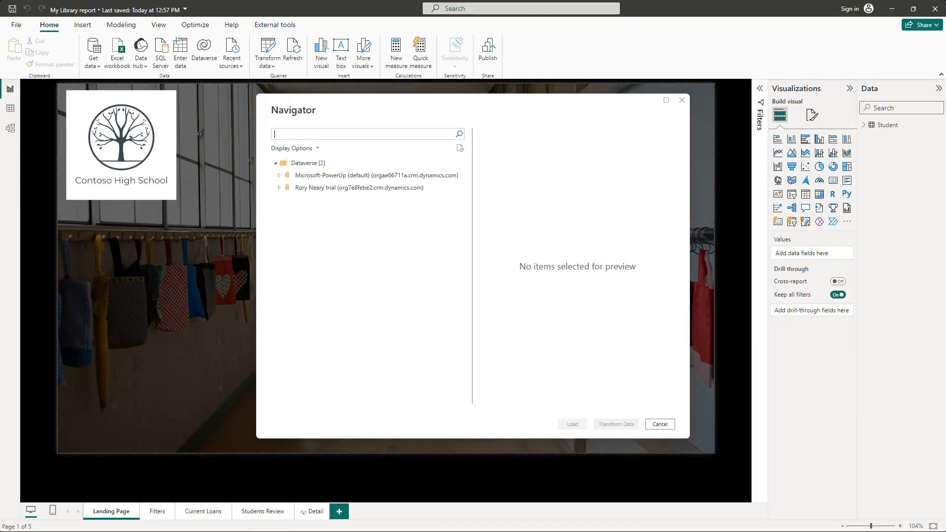
click(278, 189)
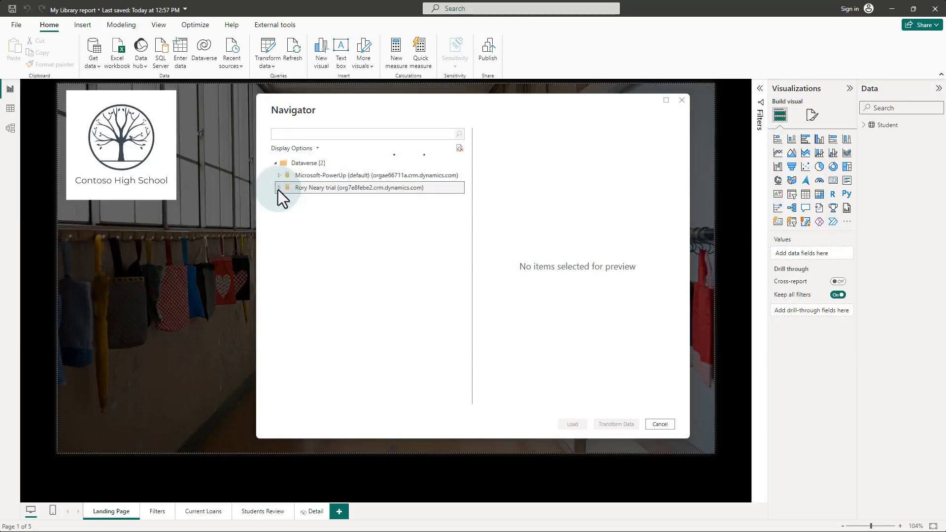
click(327, 134)
text(Loan)
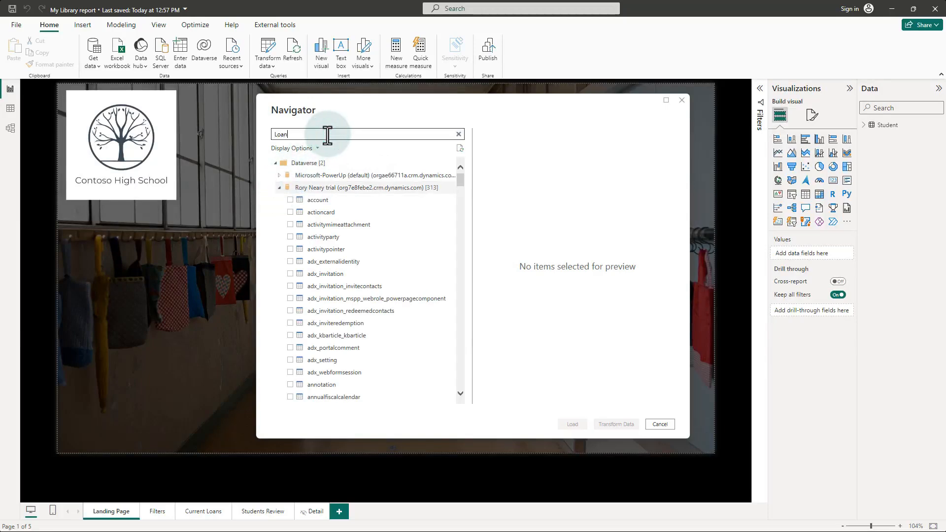
click(289, 188)
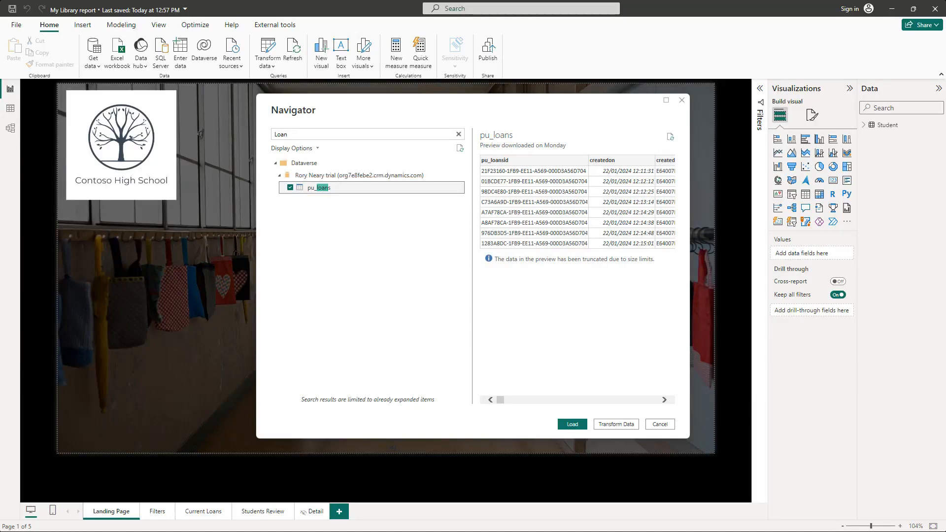
click(613, 424)
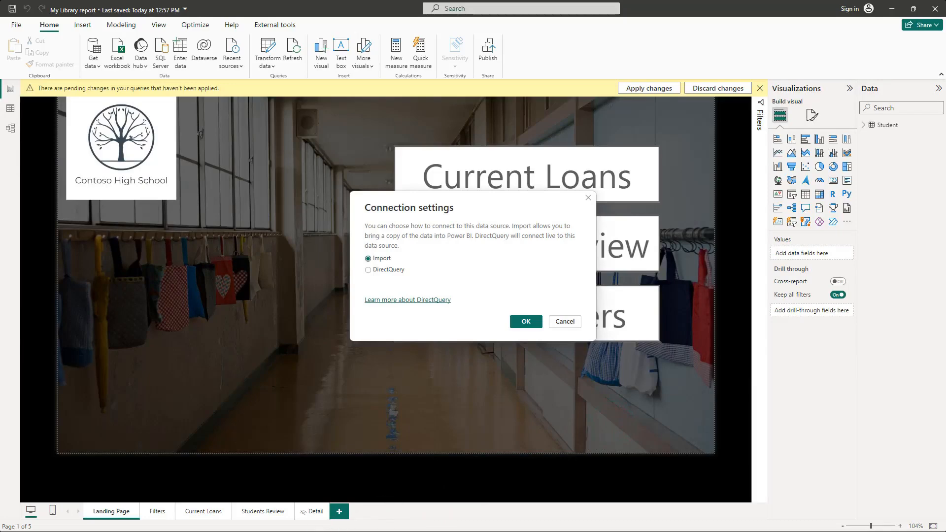
click(522, 324)
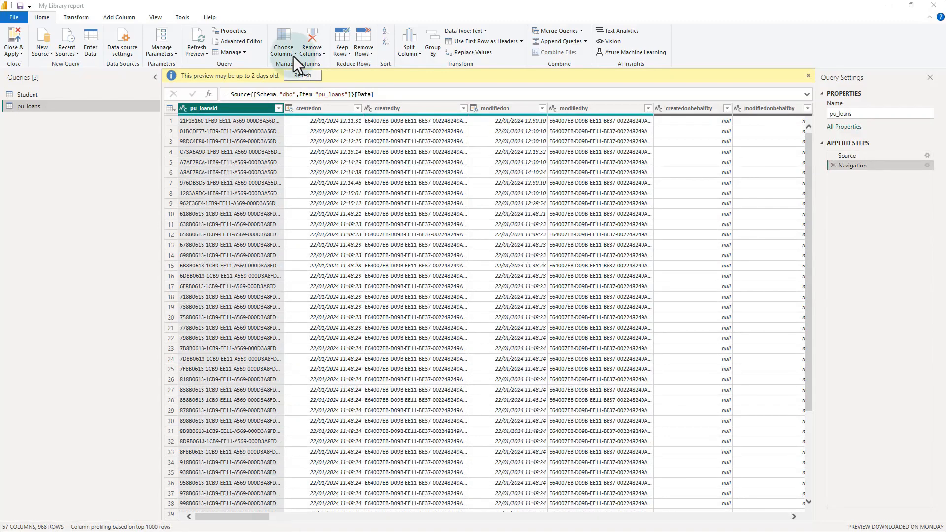
- Start choosing the columns to keep in pu_loans, deselecting all of them and keeping only pu_loansid and createdon
click(294, 55)
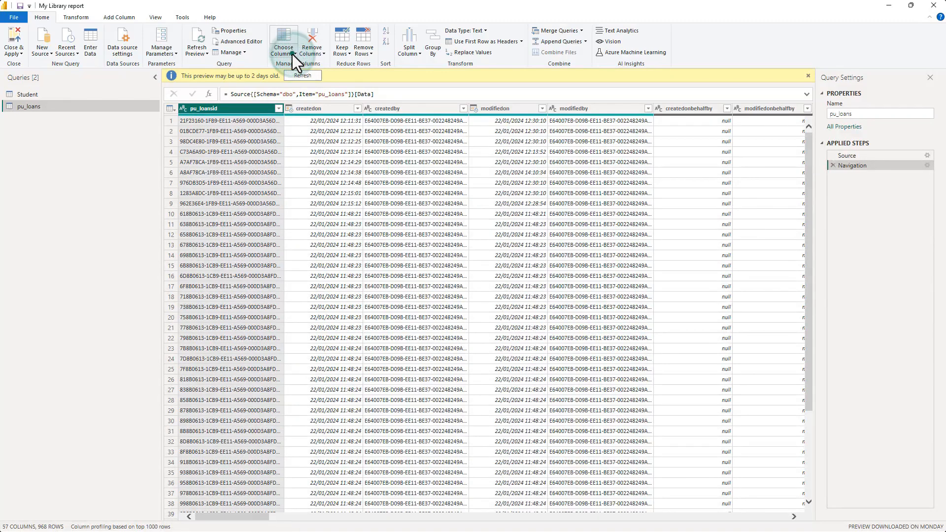
click(284, 63)
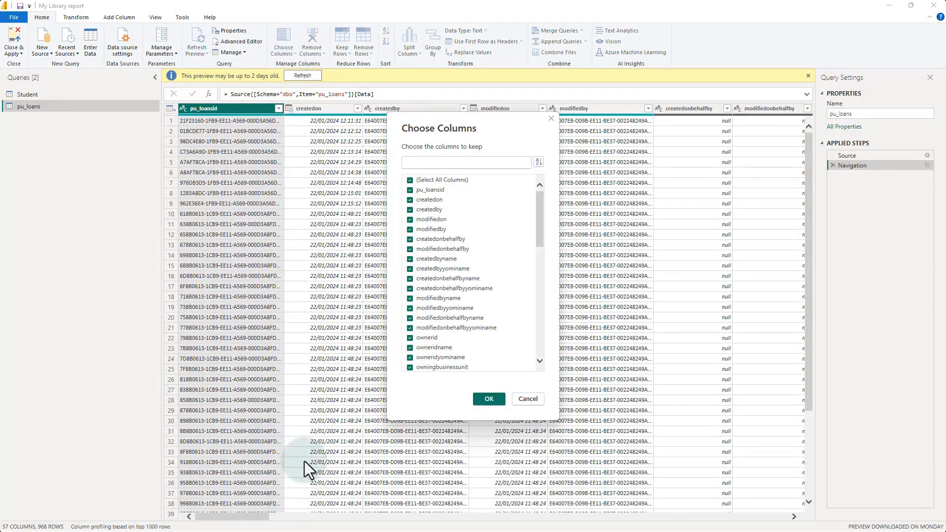
click(410, 180)
click(409, 191)
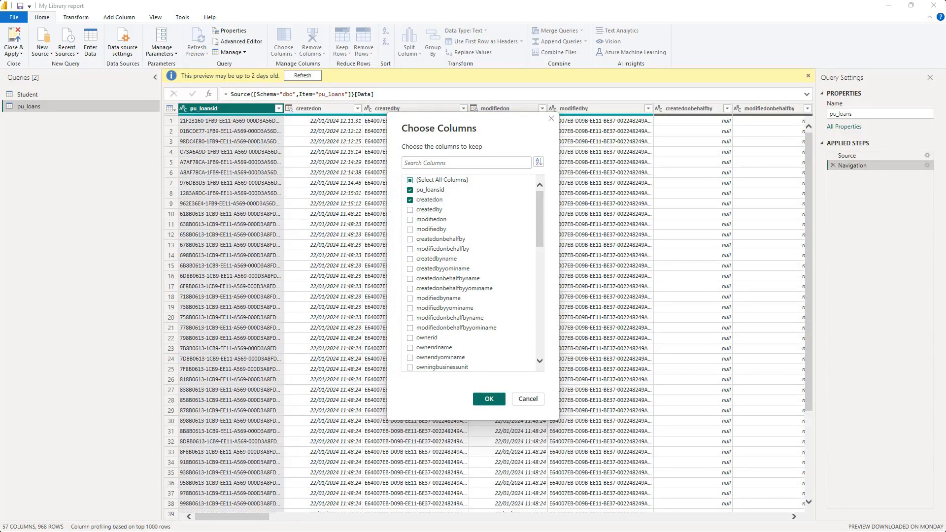
- Add pu_loansname, pu_bookcopy, pu_datedue, pu_dateloanstart and pu_datereturned to the columns to keep
scroll(469, 273, down, 6)
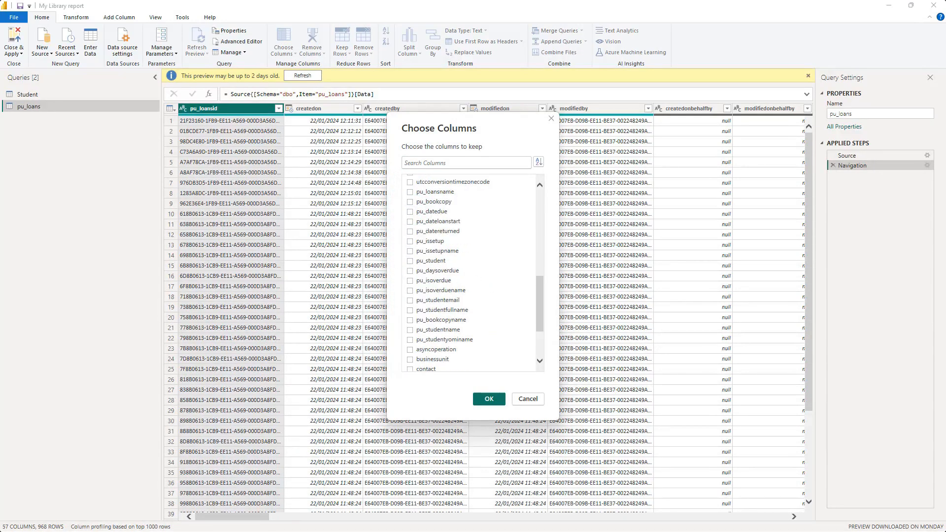
click(408, 202)
click(409, 212)
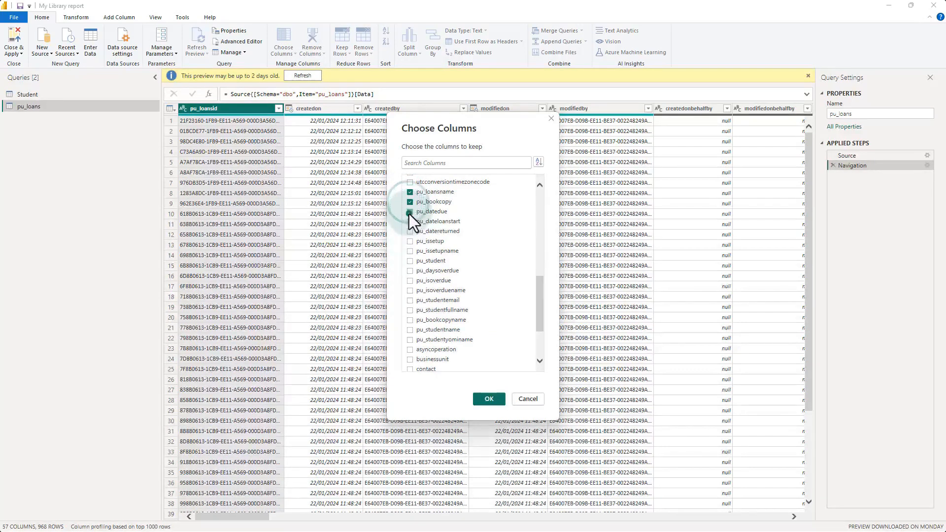
click(409, 221)
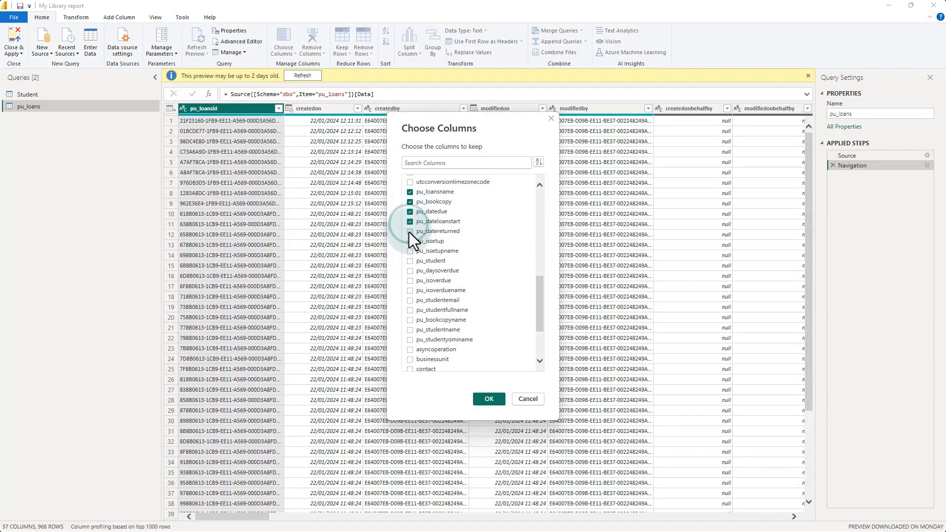
click(410, 232)
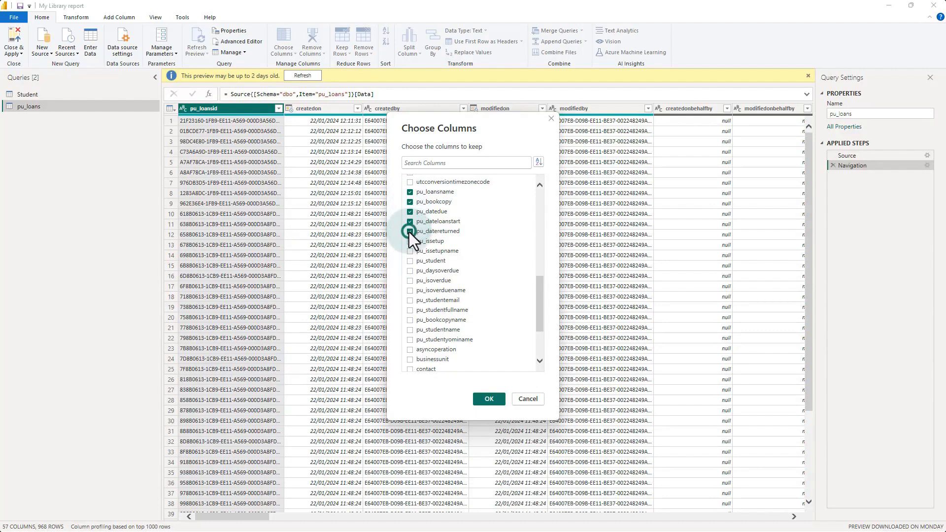
- Also keep pu_isoverdue, pu_isoverduename, pu_bookcopyname and pu_bookcopies, and apply the column selection
click(410, 281)
click(410, 291)
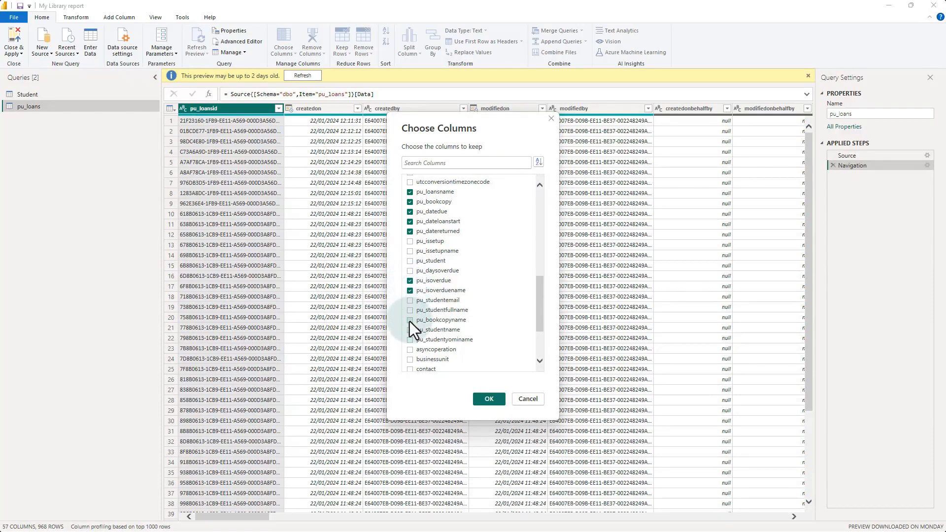
scroll(441, 285, down, 2)
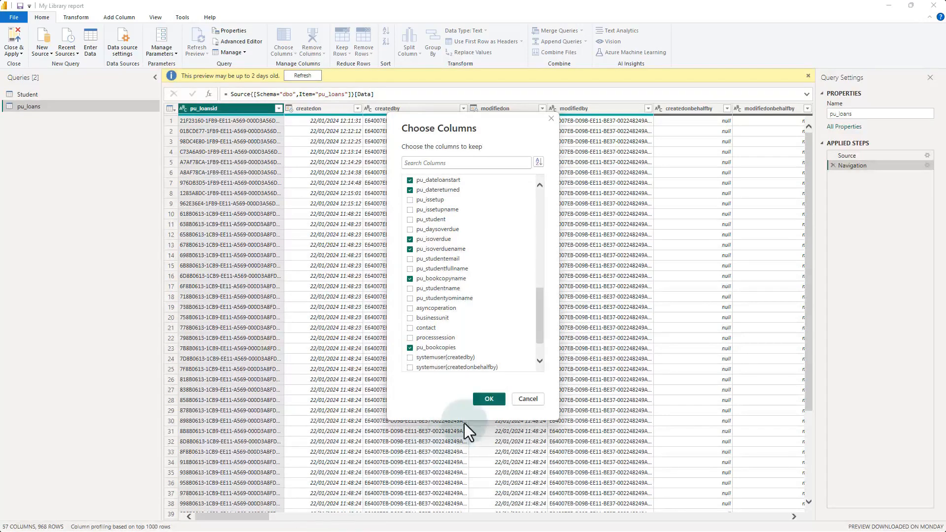
click(487, 399)
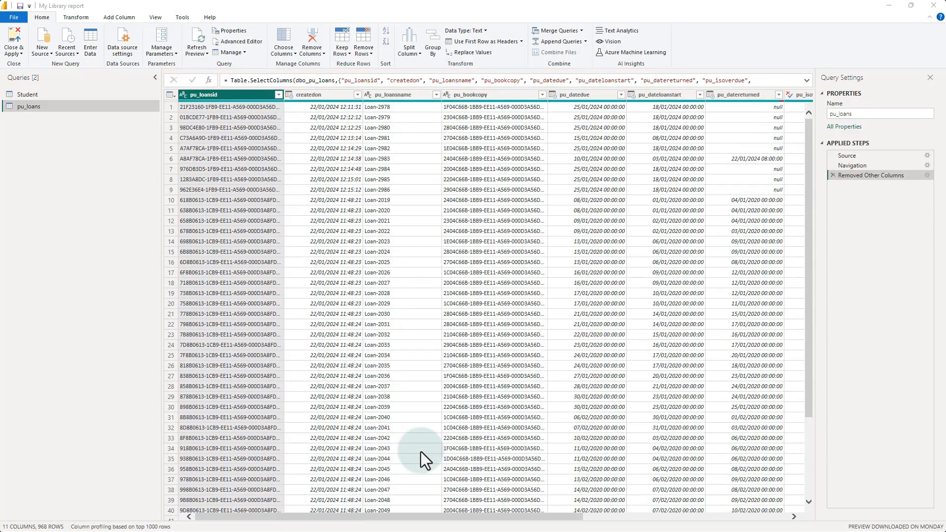
- Expand the pu_bookcopies column to pu_bookname and pu_book(pu_book), using the original column name as prefix
drag(363, 518, 456, 517)
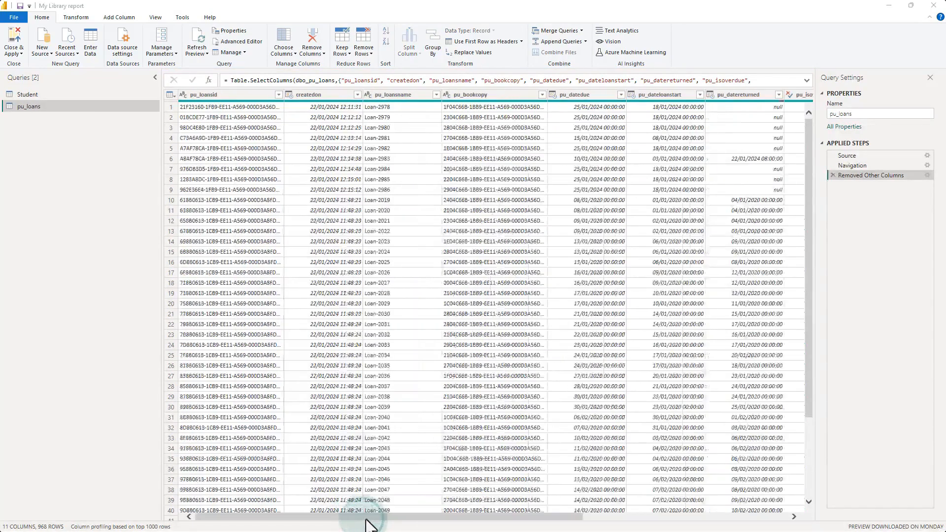
drag(393, 517, 635, 527)
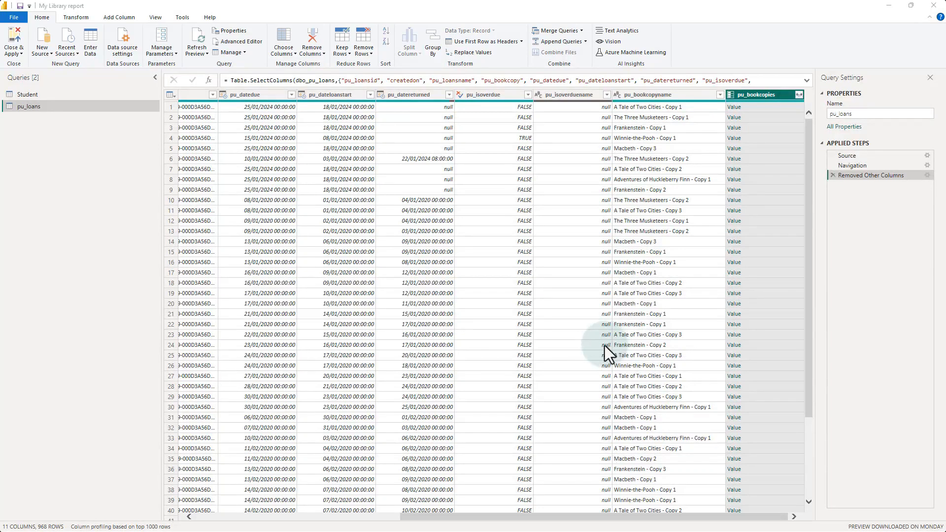
click(800, 94)
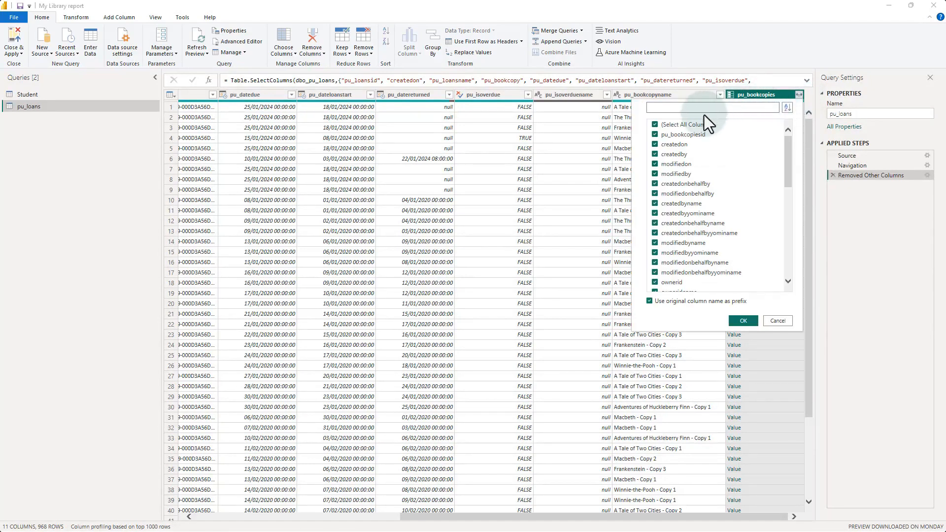
click(656, 125)
scroll(656, 126, down, 5)
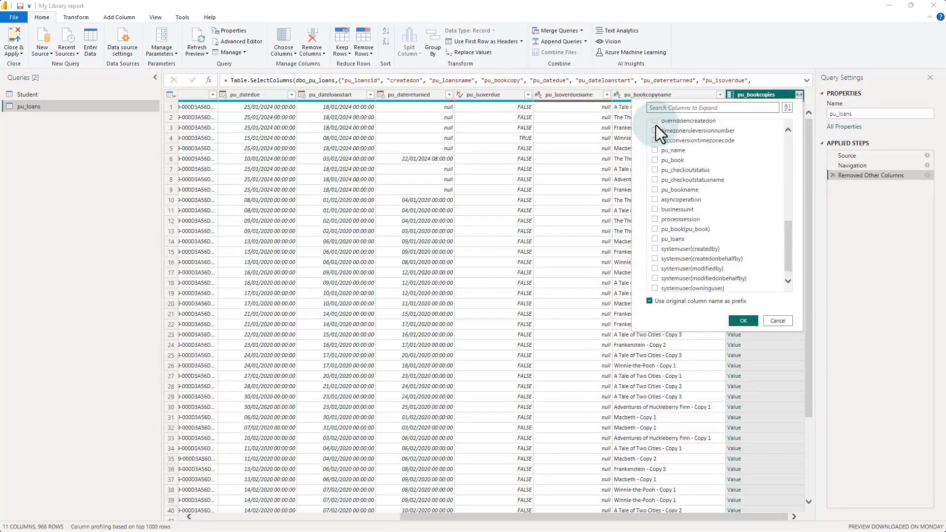
click(655, 189)
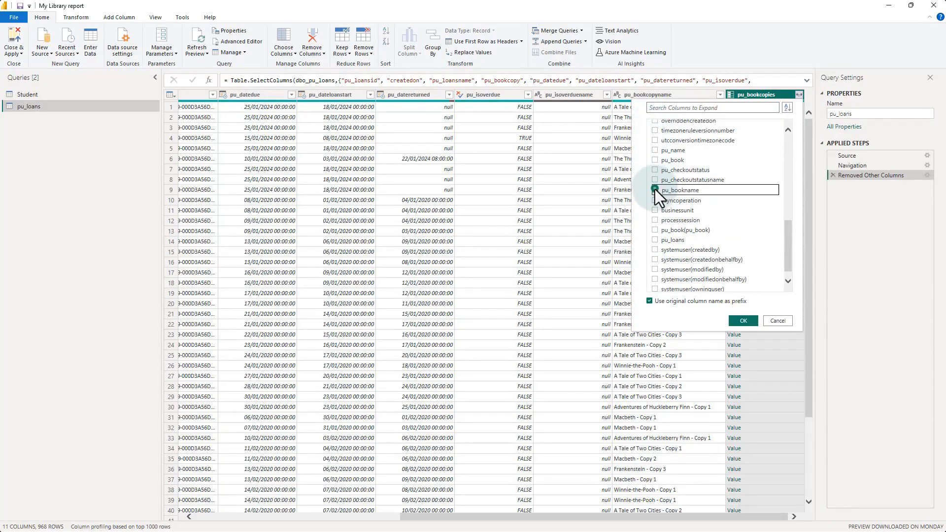
click(655, 230)
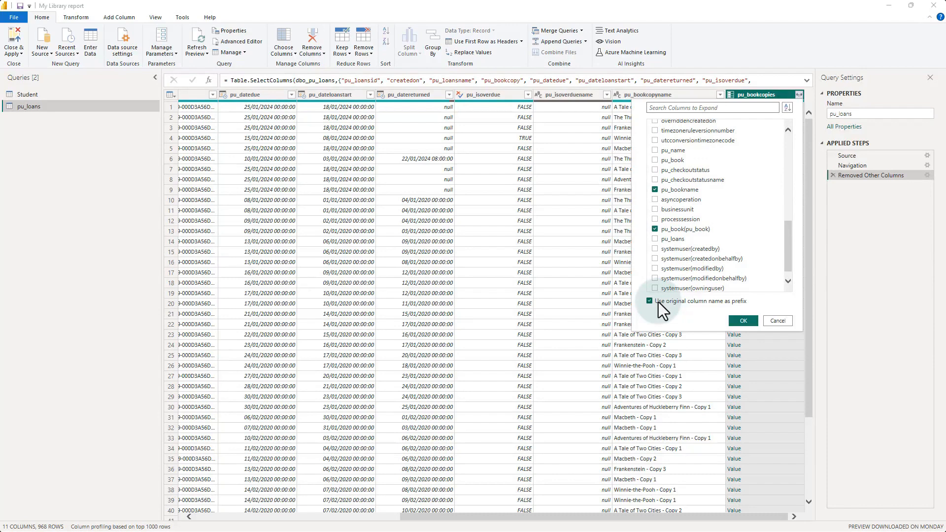
click(743, 321)
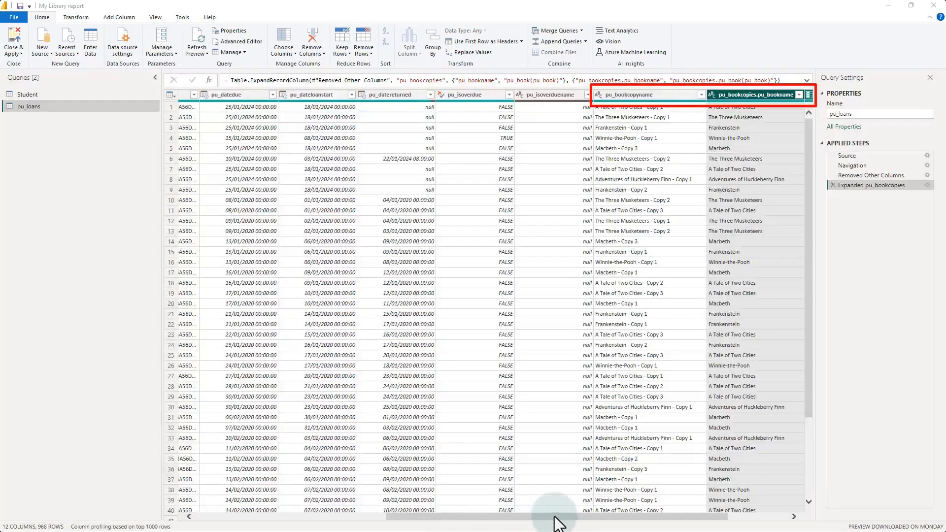
- Review the prefix setting of the pu_bookcopies expansion and delete that applied step from the query
drag(554, 516, 656, 515)
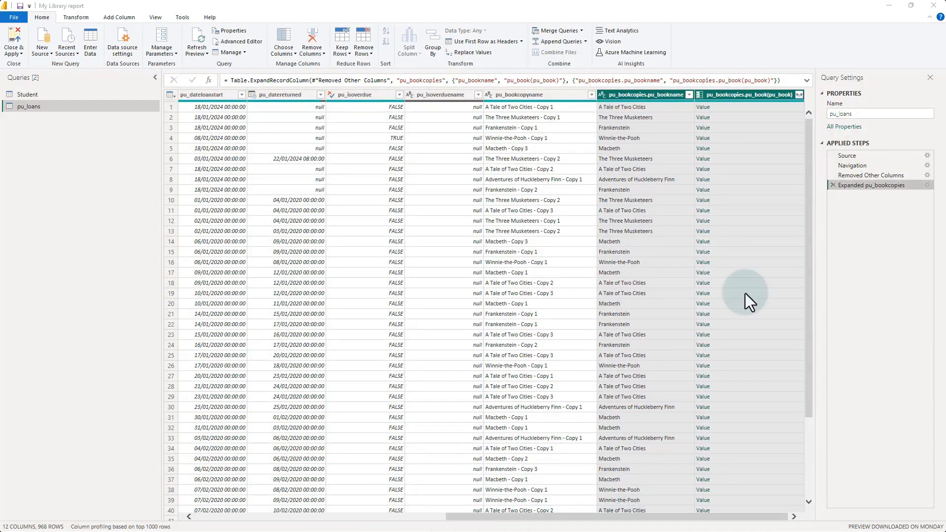
click(928, 185)
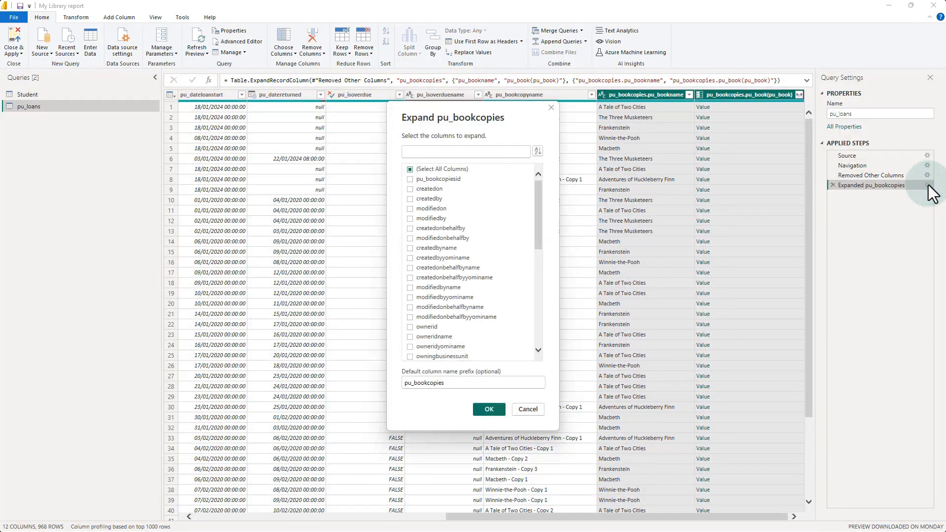
drag(451, 384, 392, 389)
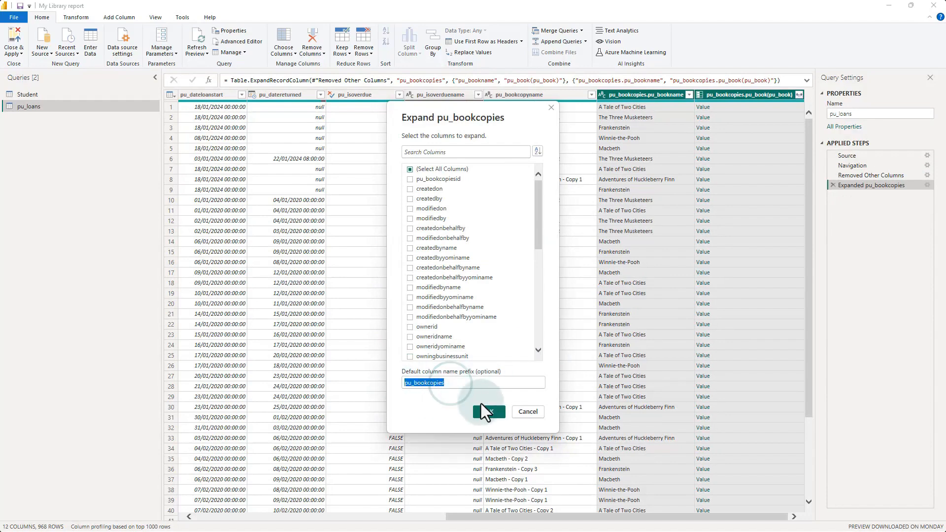
click(528, 411)
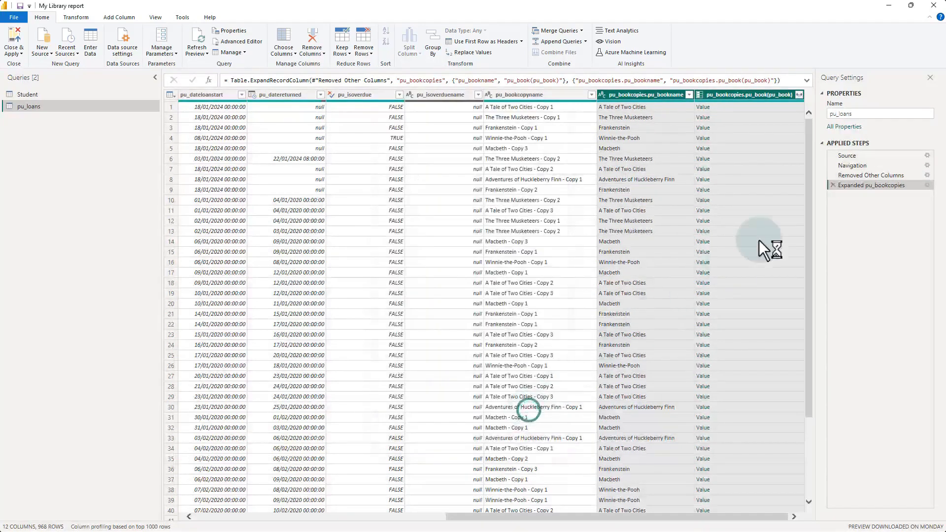
click(833, 186)
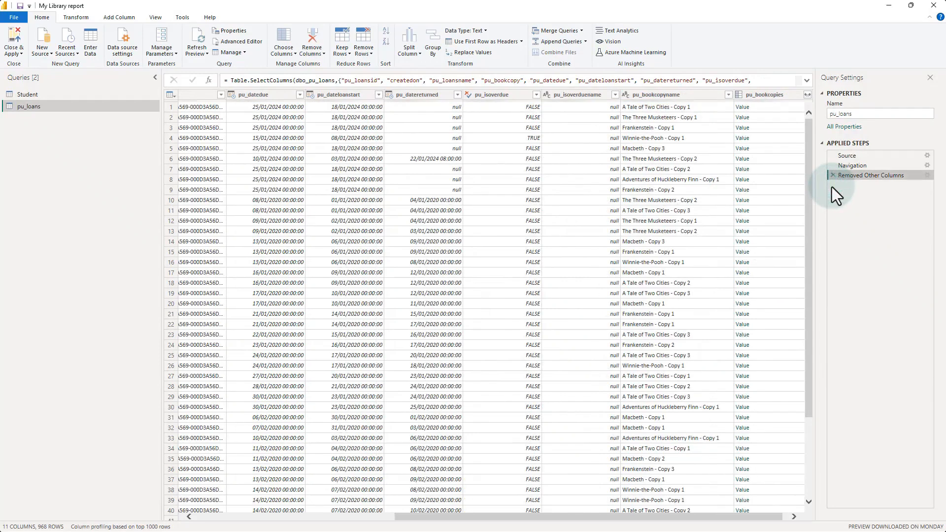
- Expand the pu_bookcopies column to only pu_bookname and pu_book(pu_book), without the original column name as prefix
click(809, 96)
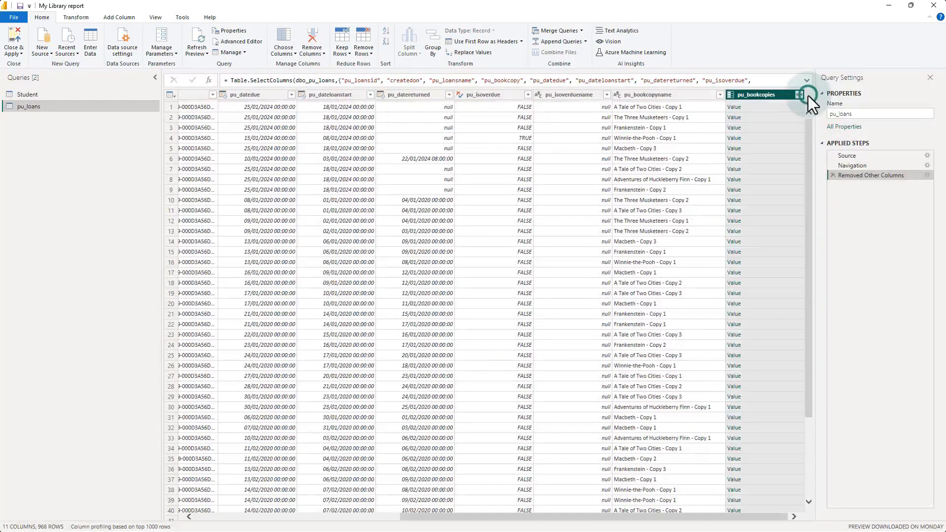
click(803, 95)
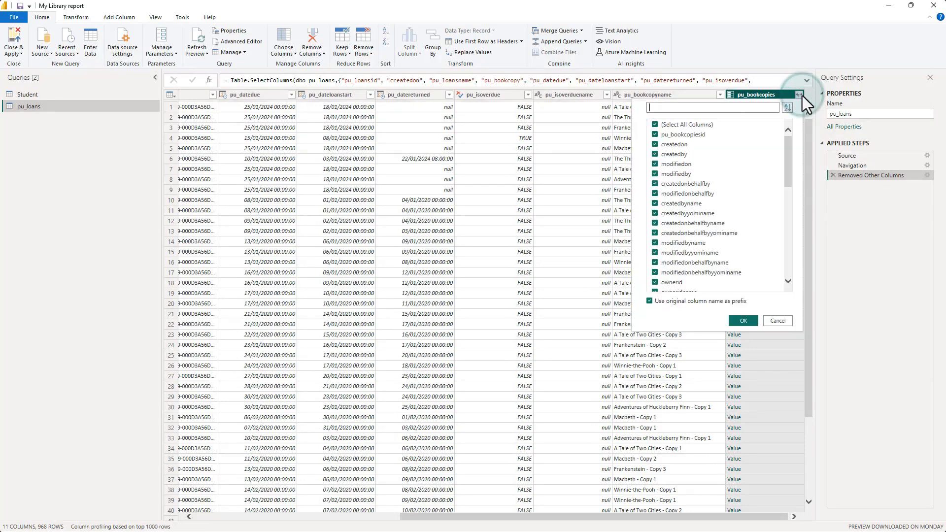
click(650, 301)
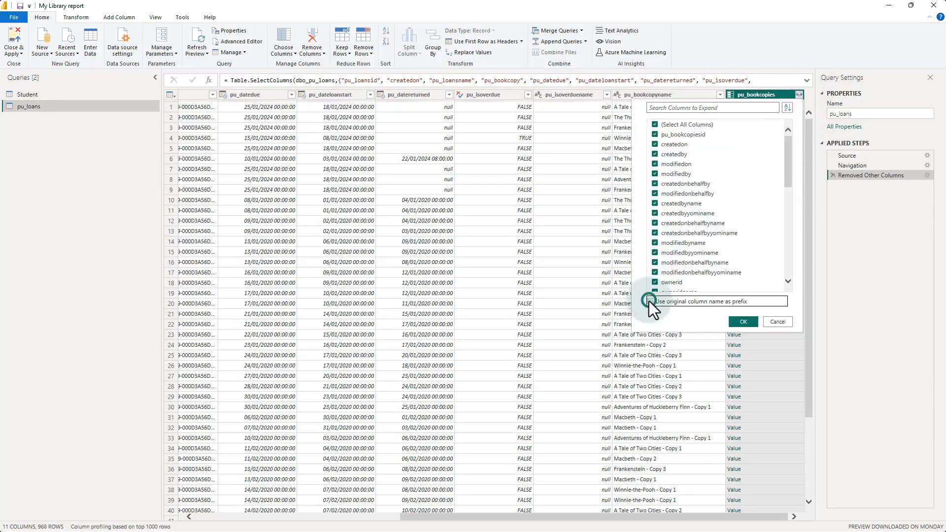
click(655, 126)
drag(785, 154, 787, 250)
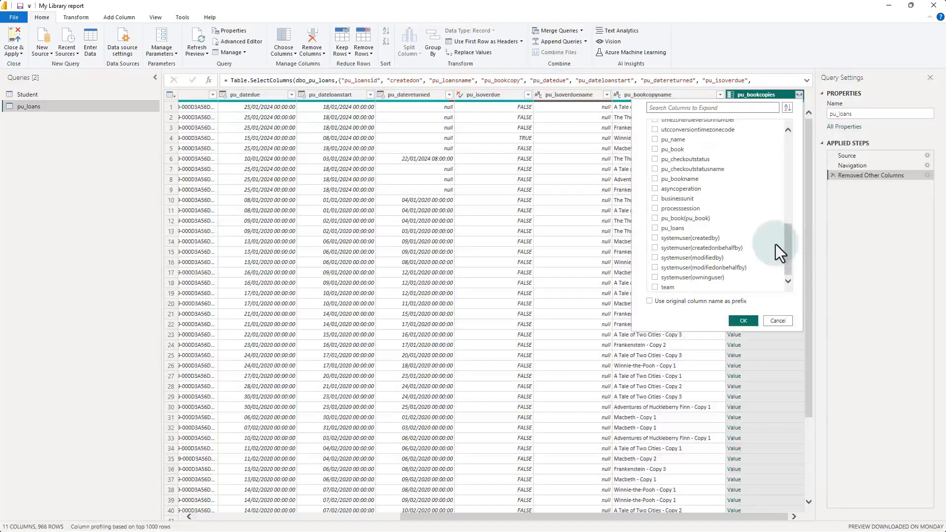
click(655, 179)
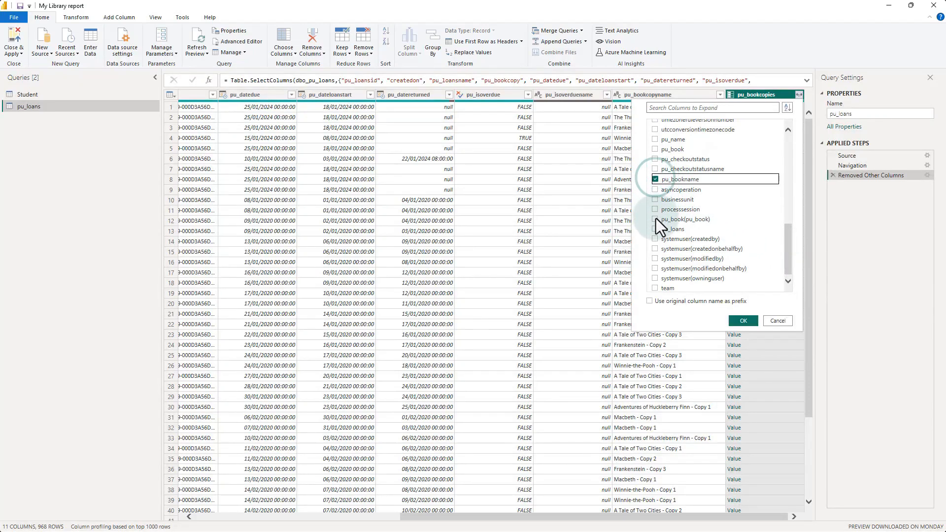
click(656, 218)
click(743, 321)
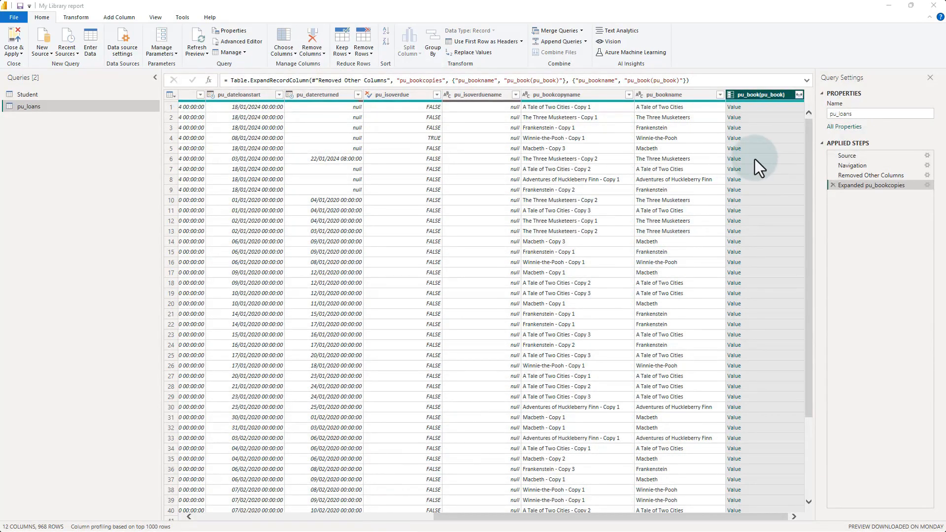
- Expand the pu_book(pu_book) column to only pu_author and pu_author(pu_author), without the original column name as prefix
click(800, 95)
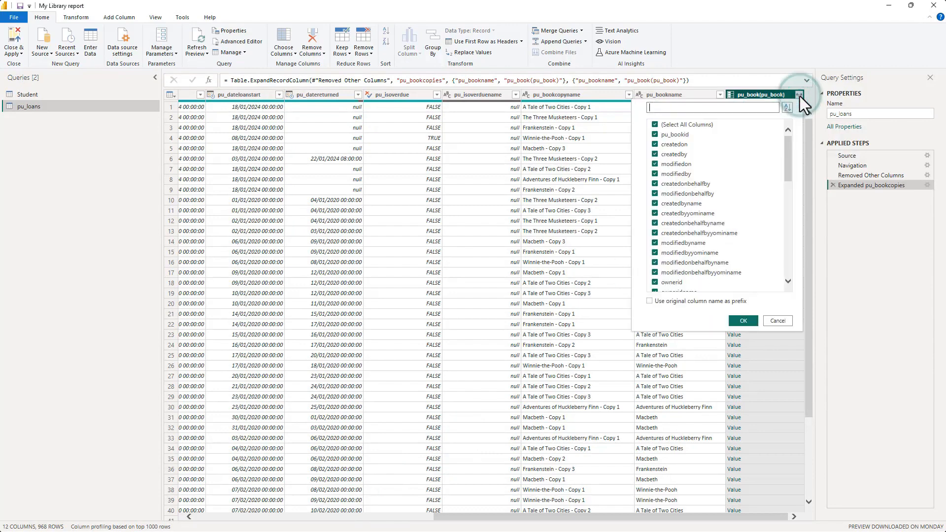
click(655, 124)
drag(788, 153, 785, 224)
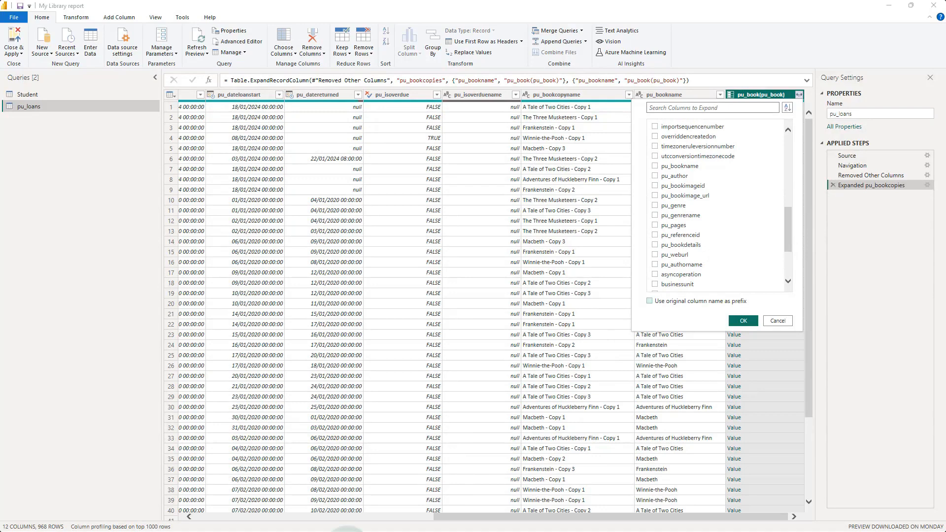
click(655, 175)
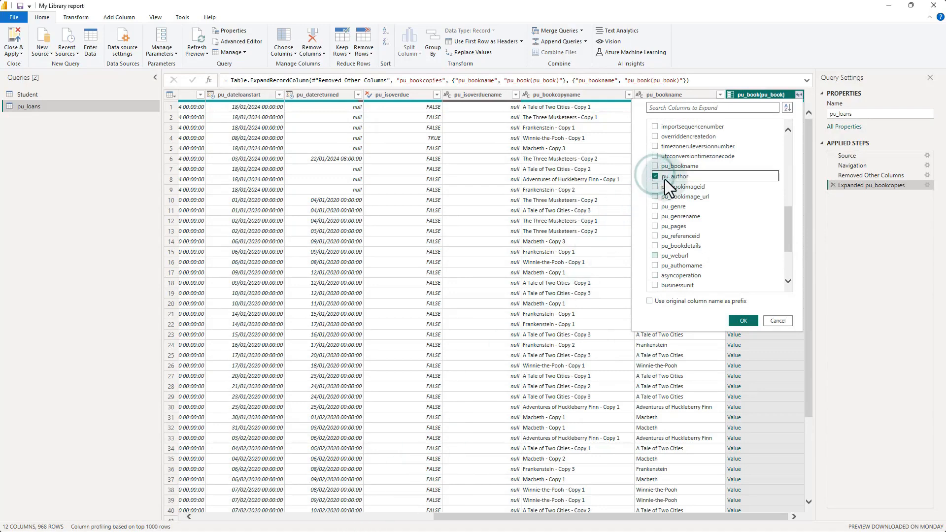
drag(790, 229, 786, 254)
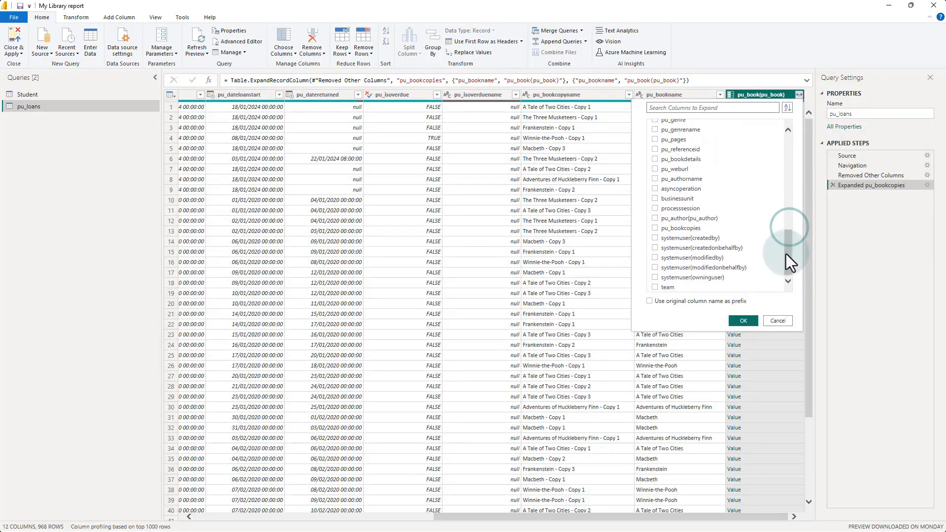
click(655, 218)
click(742, 321)
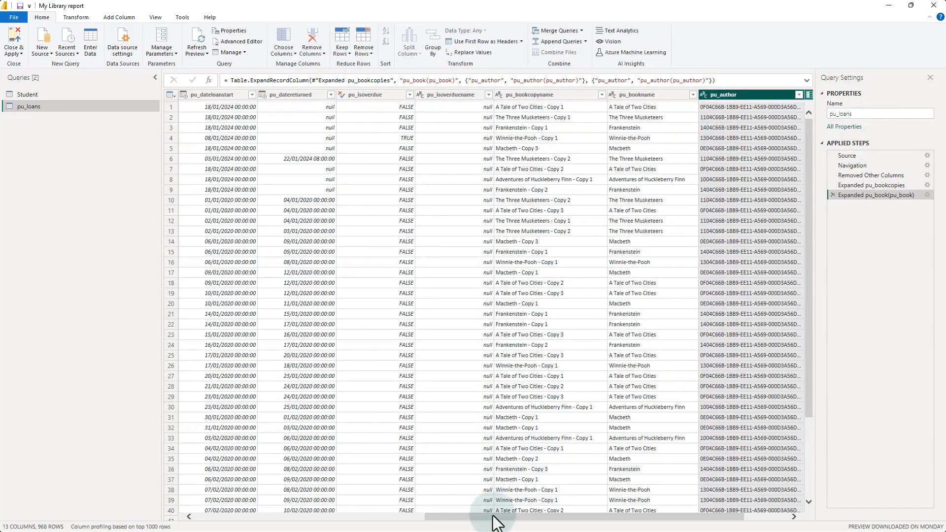
- Expand the pu_author(pu_author) column to only pu_authorname, without the original column name as prefix
drag(495, 522, 607, 518)
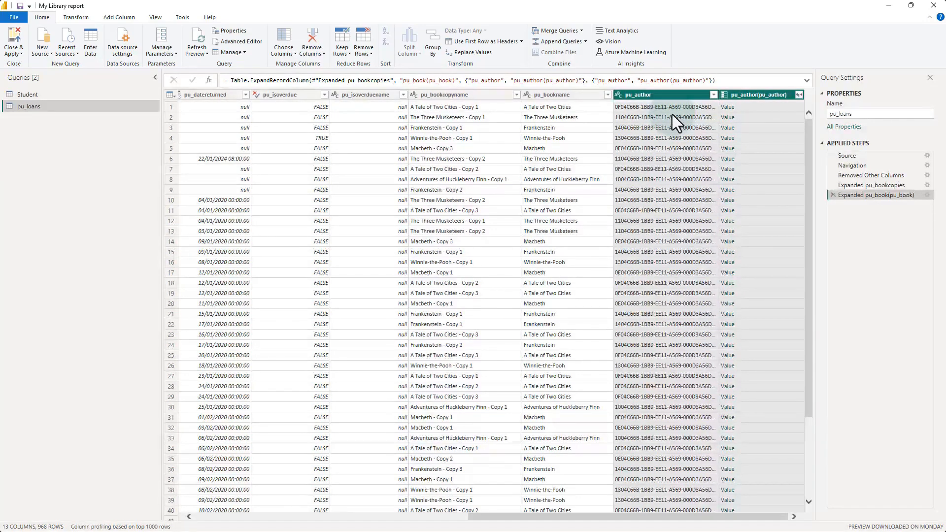
click(800, 94)
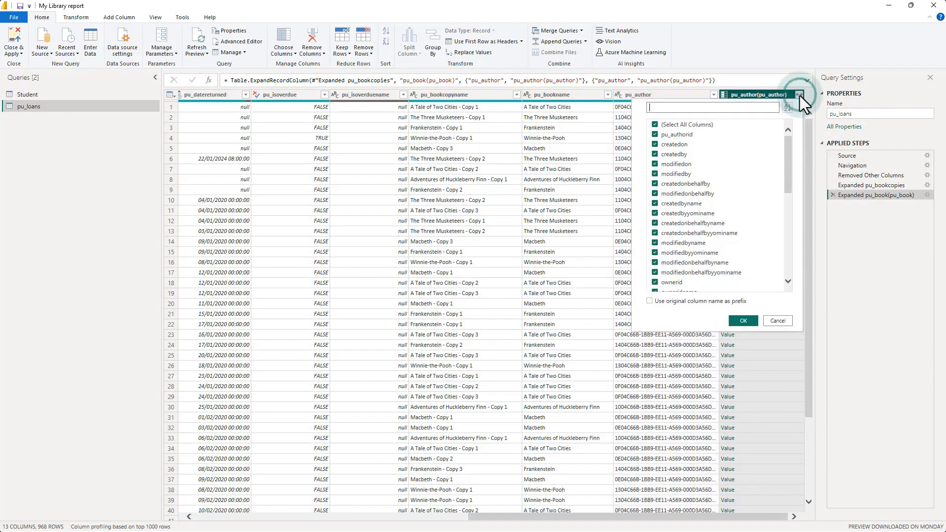
click(655, 124)
drag(789, 160, 780, 244)
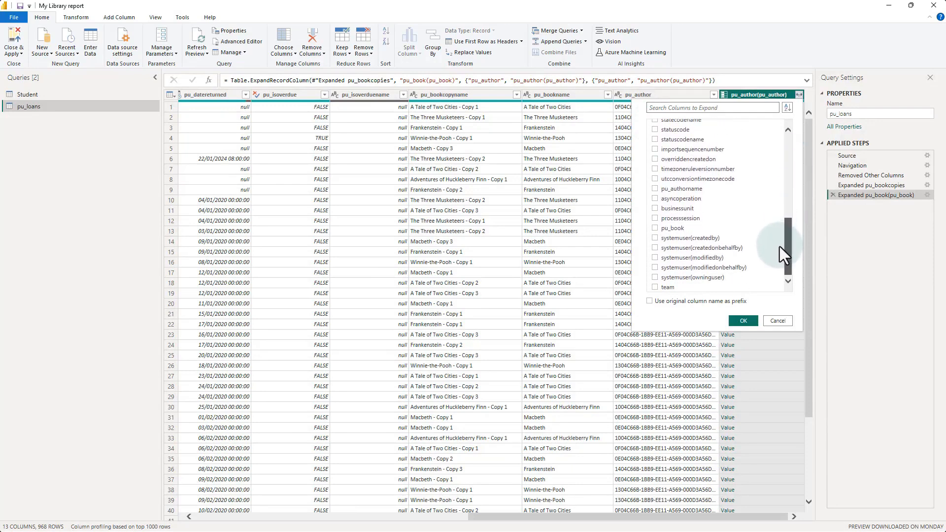
click(654, 189)
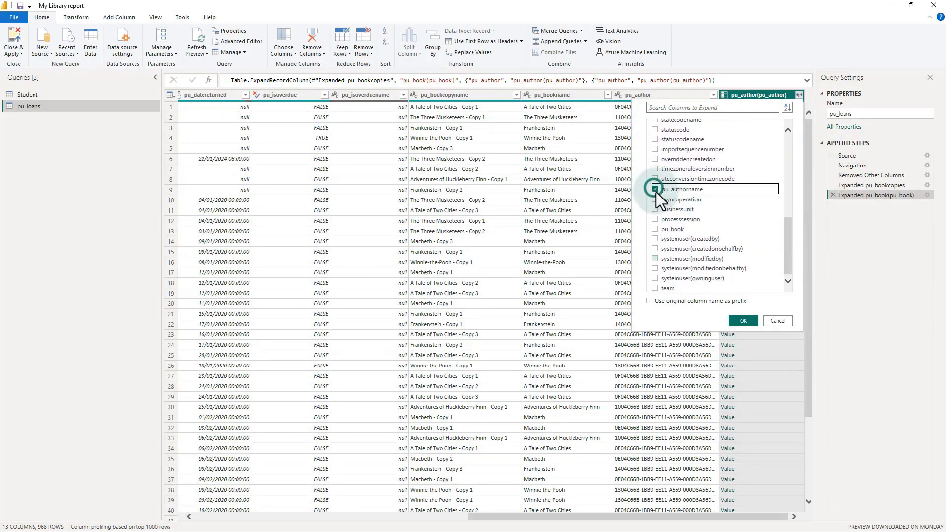
click(742, 321)
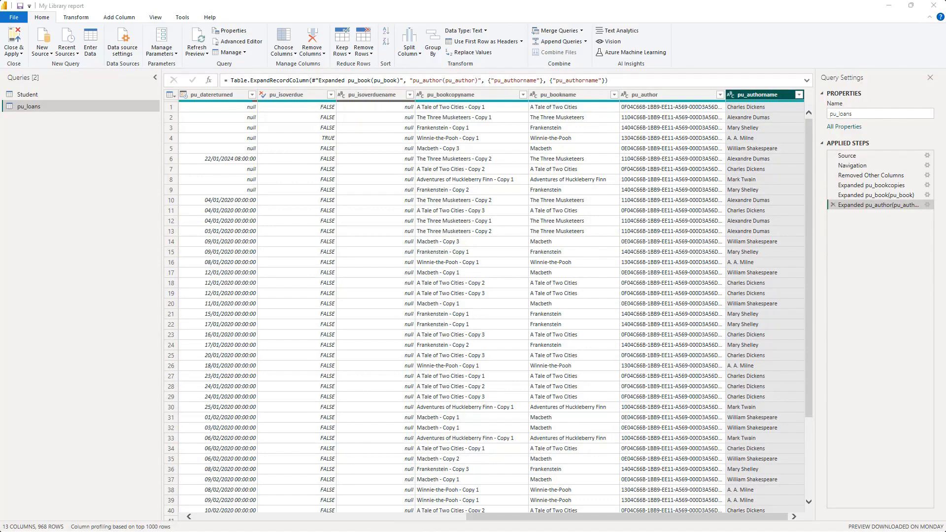
- Rename the pu_loans query as Loans and apply the query changes to the report
click(859, 113)
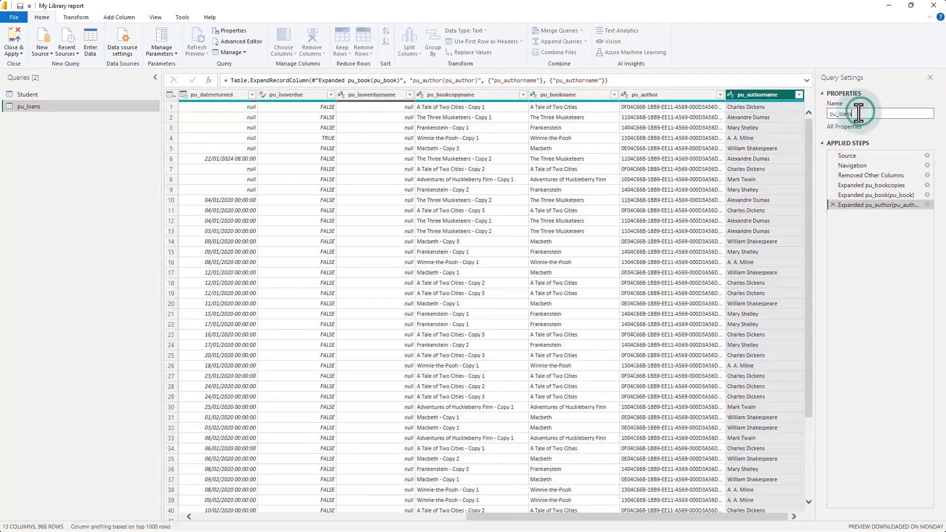
drag(859, 113, 817, 114)
text(L)
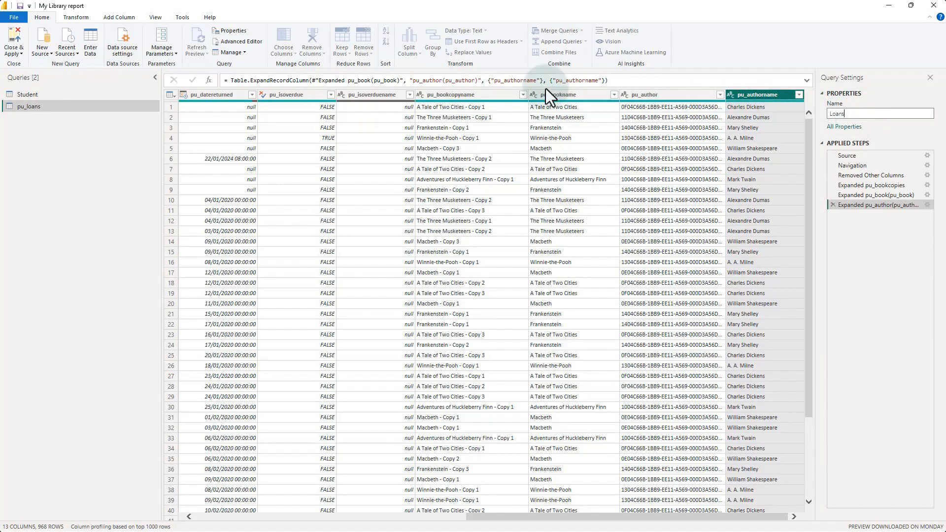
click(13, 37)
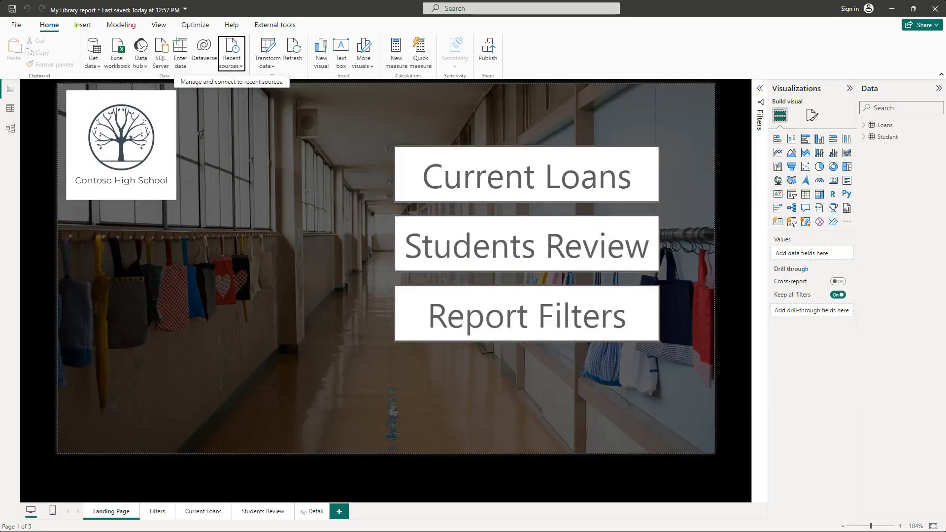
- Review the Student and Loans tables in the data model and examine the isOverdue column in the Loans data
click(10, 130)
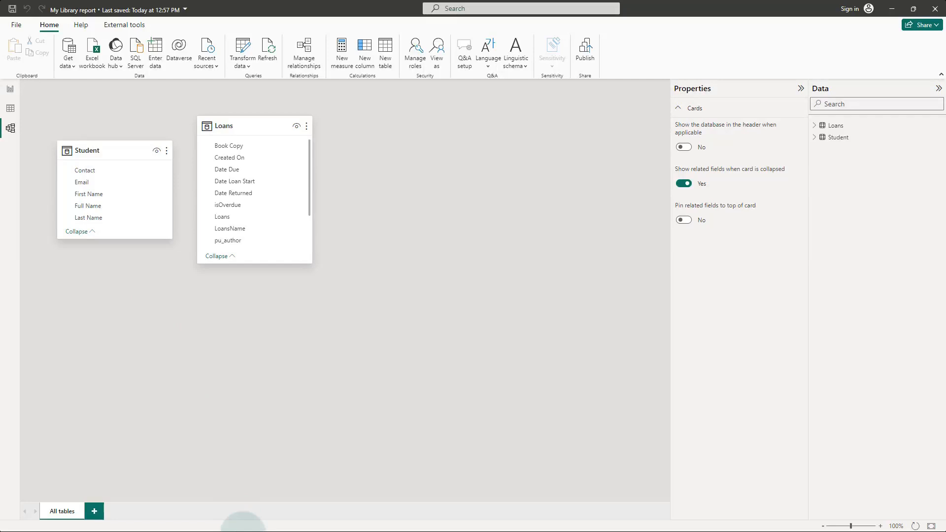
click(10, 110)
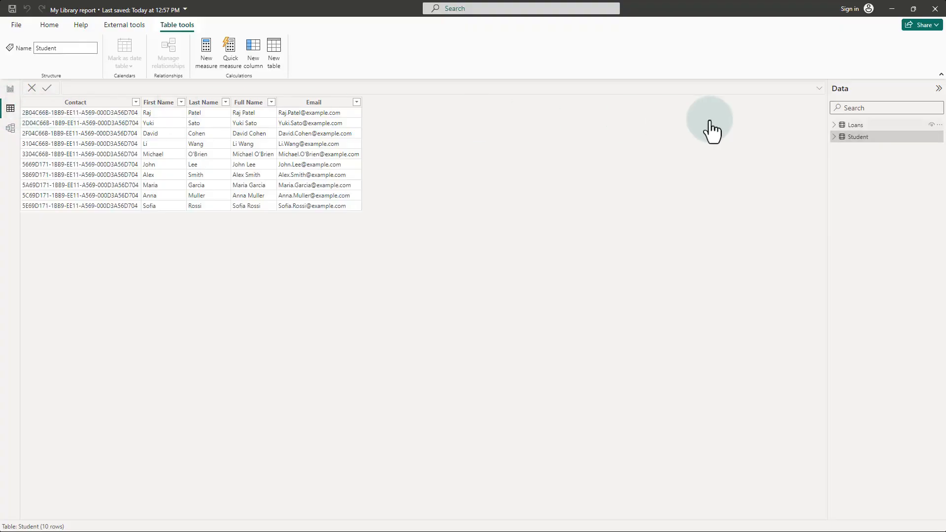
click(863, 125)
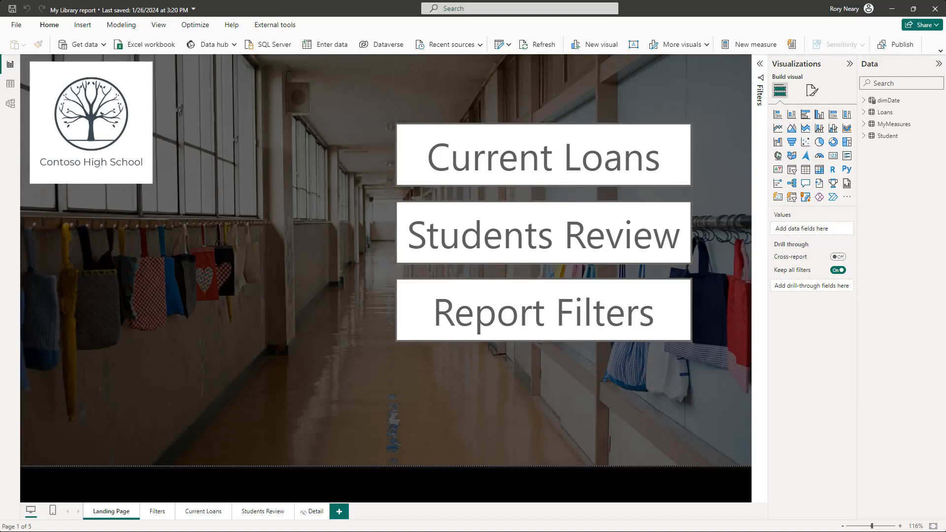
click(11, 85)
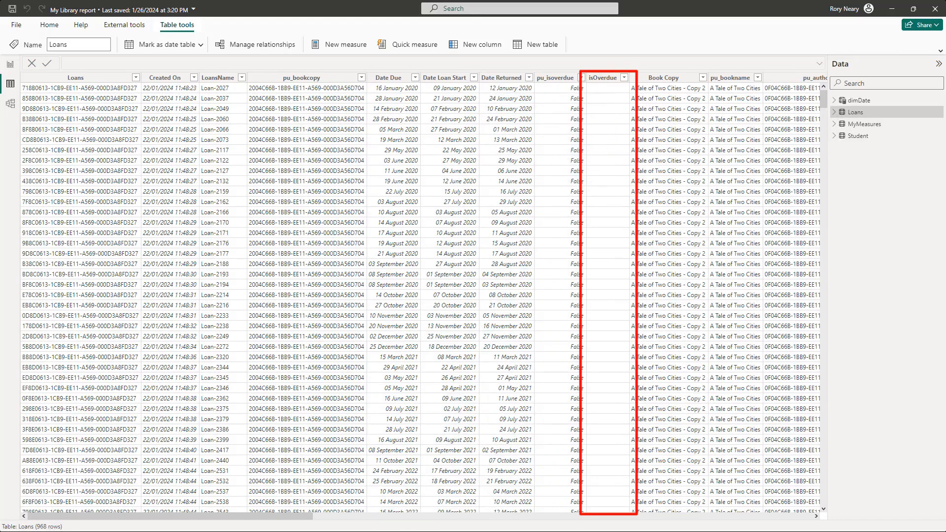
click(596, 119)
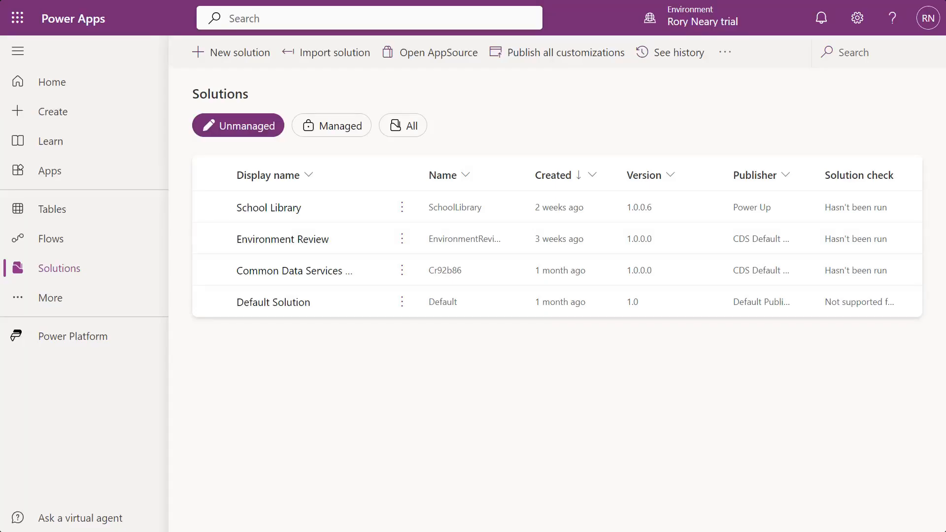
- Switch to Power Apps, open the School Library solution and publish all customizations
click(279, 208)
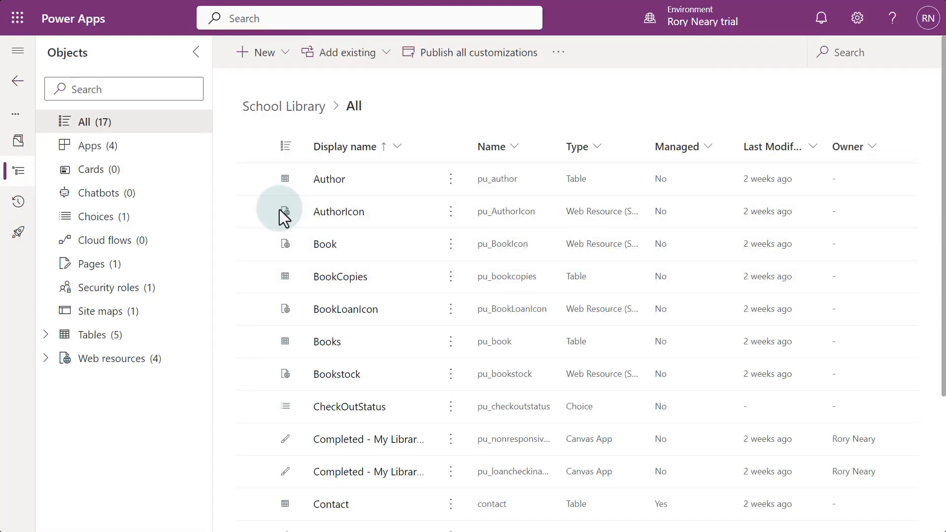
click(479, 54)
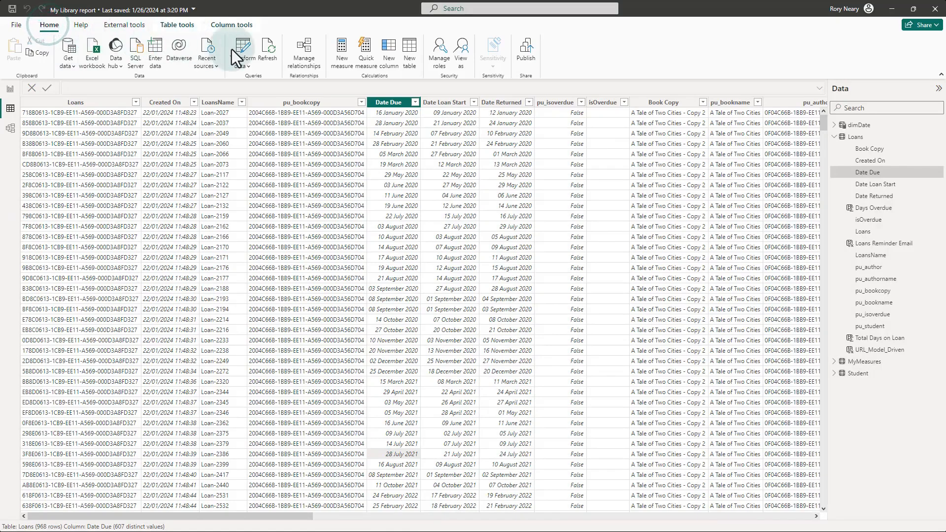
- Switch back to Power BI Desktop, refresh the report data and check the filter values of the isOverdue column
click(269, 53)
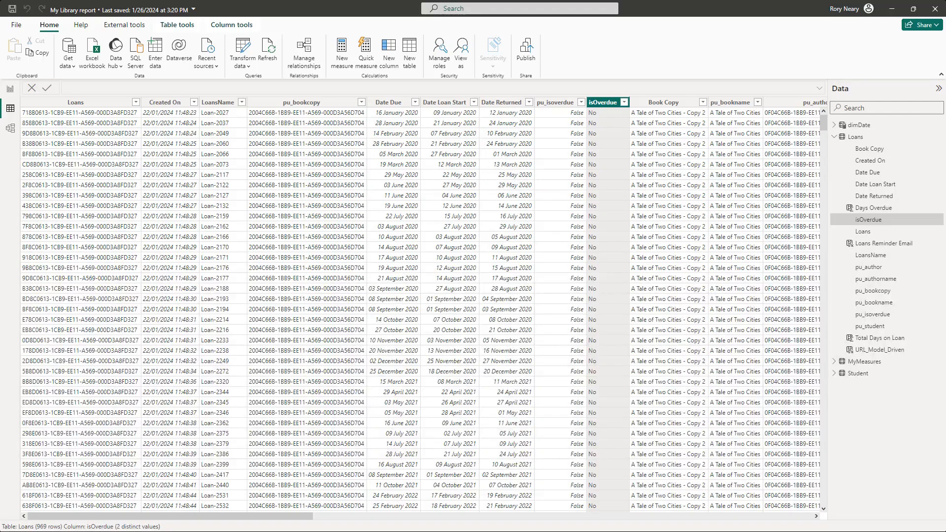
click(624, 103)
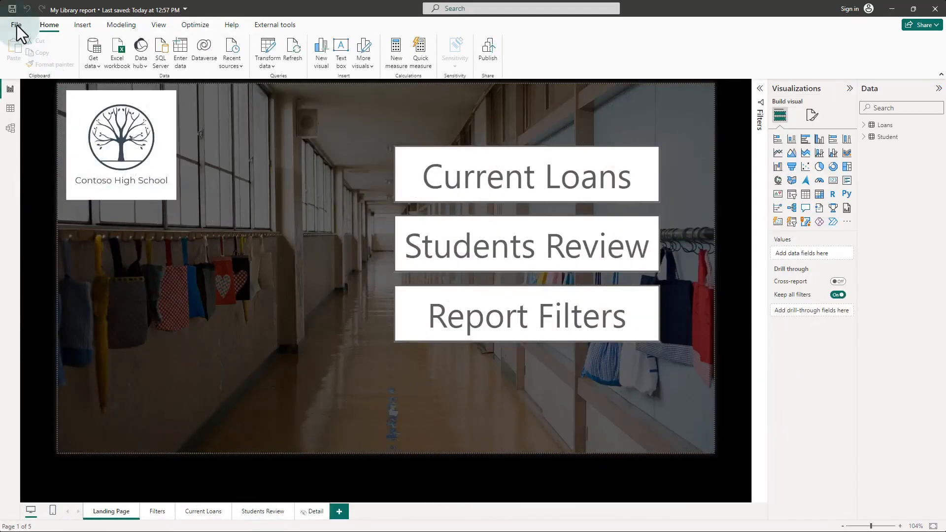
- Save the My Library report file
click(16, 25)
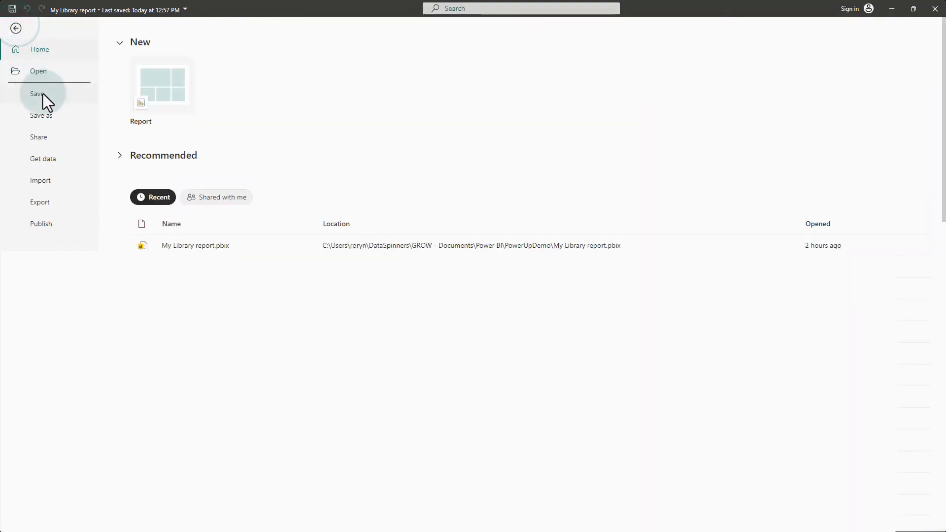
click(43, 93)
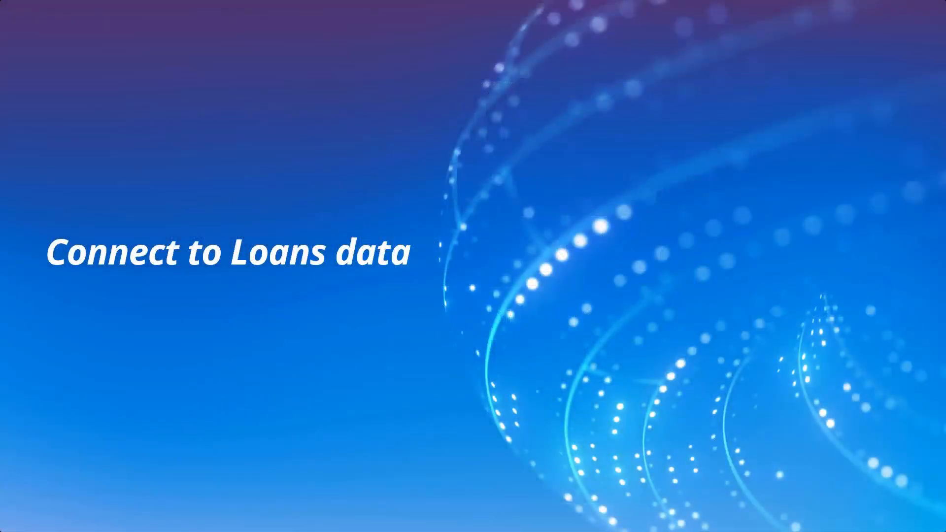
mouse_move(473, 11)
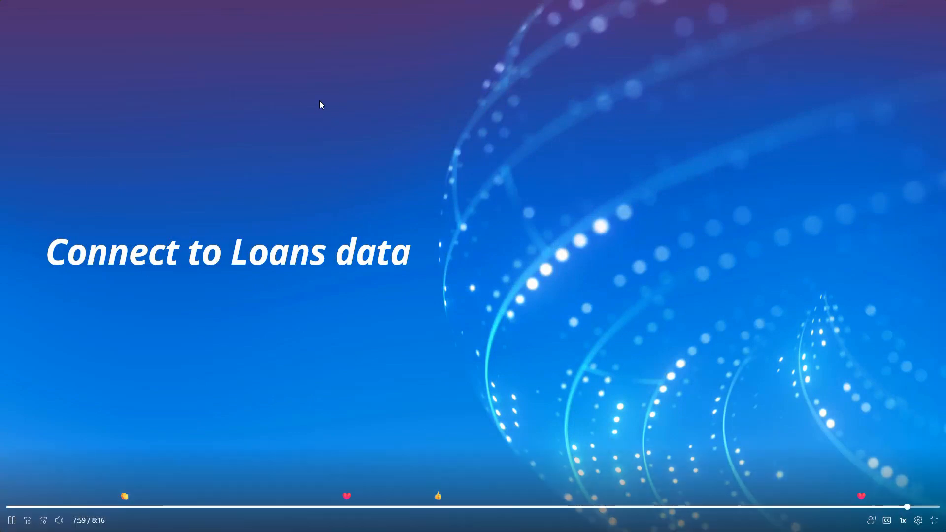